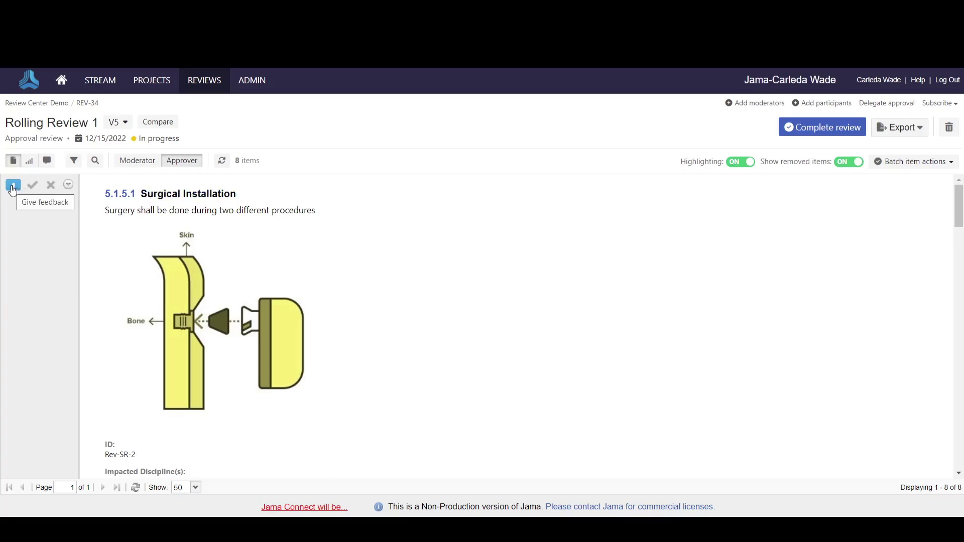
# Step: Post the comment "Here's a new comment" on Surgical Installation (Rev-SR-2), then close the comments
pyautogui.click(12, 186)
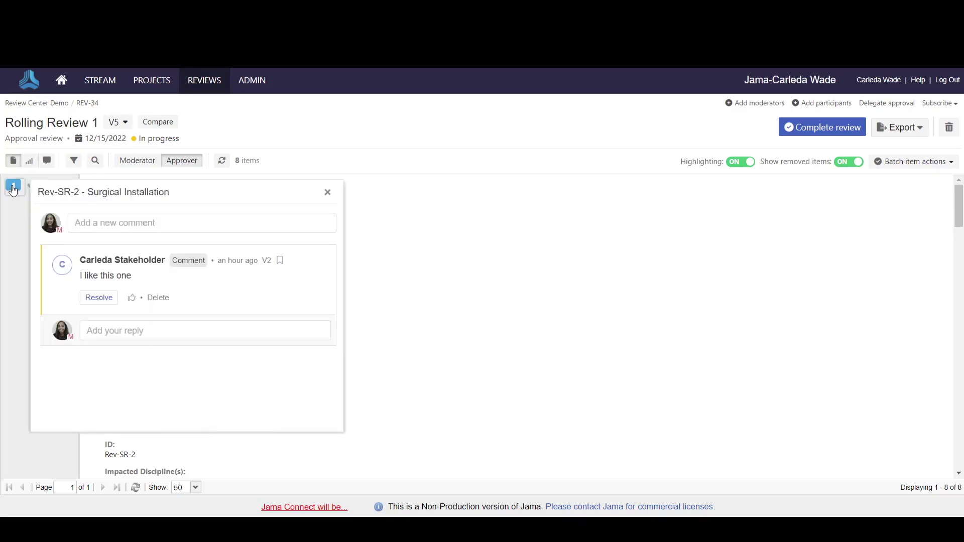
pyautogui.click(119, 228)
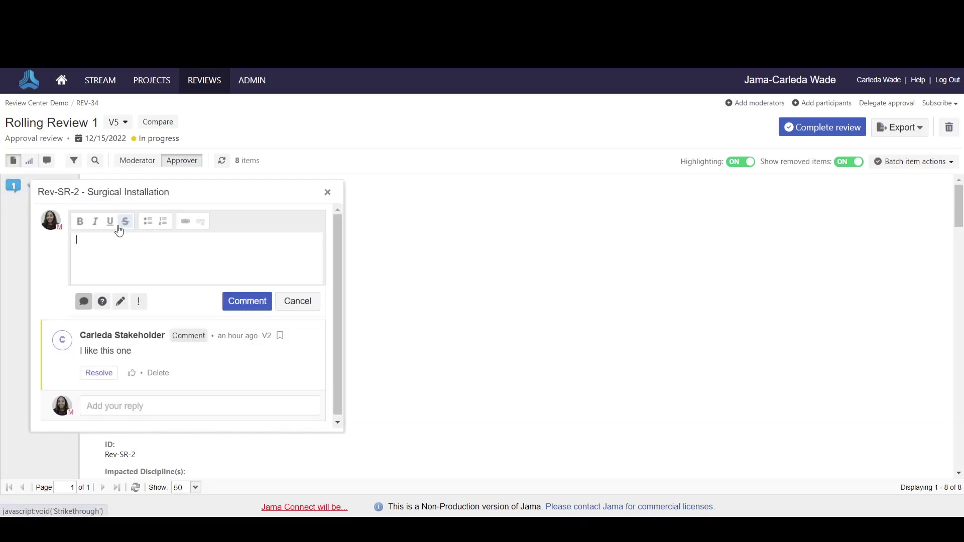
pyautogui.write("Here's a new comment")
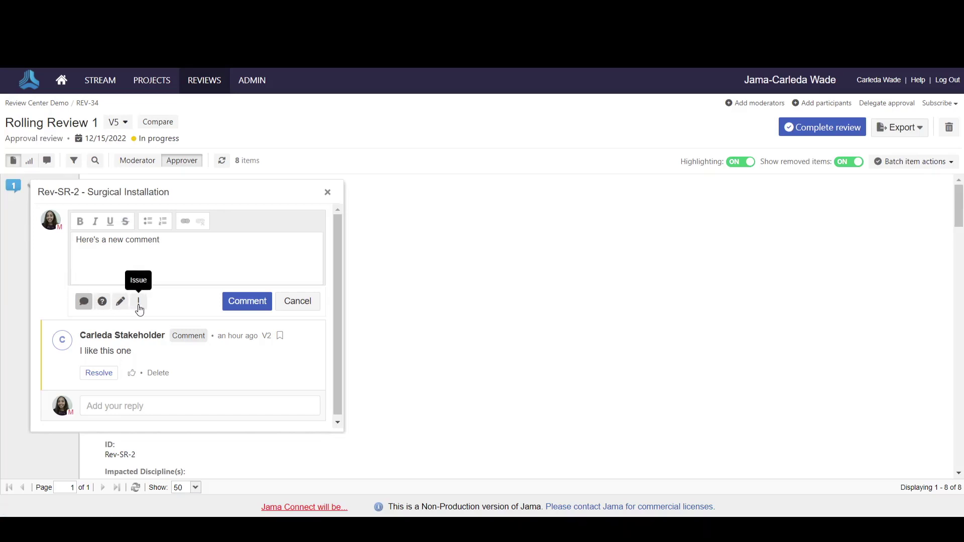
pyautogui.click(247, 302)
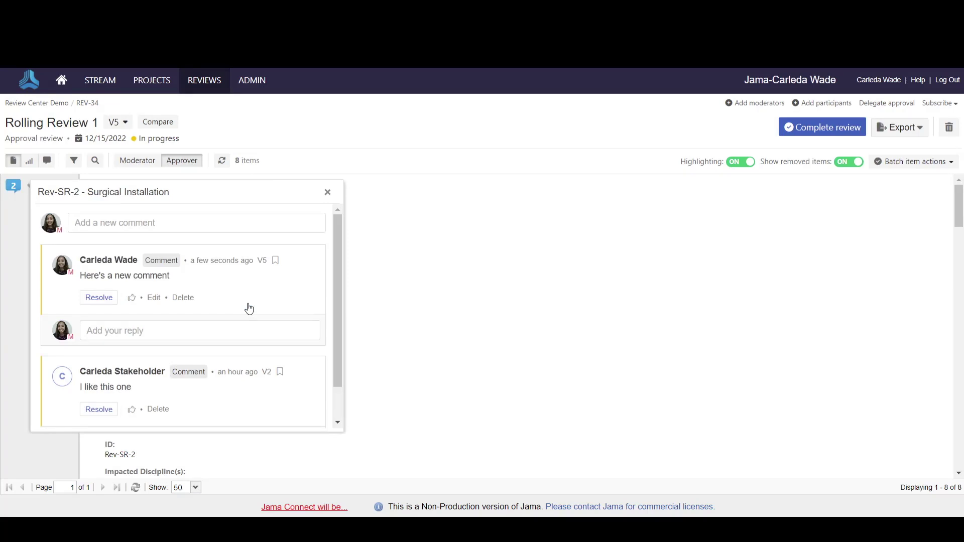
pyautogui.click(328, 192)
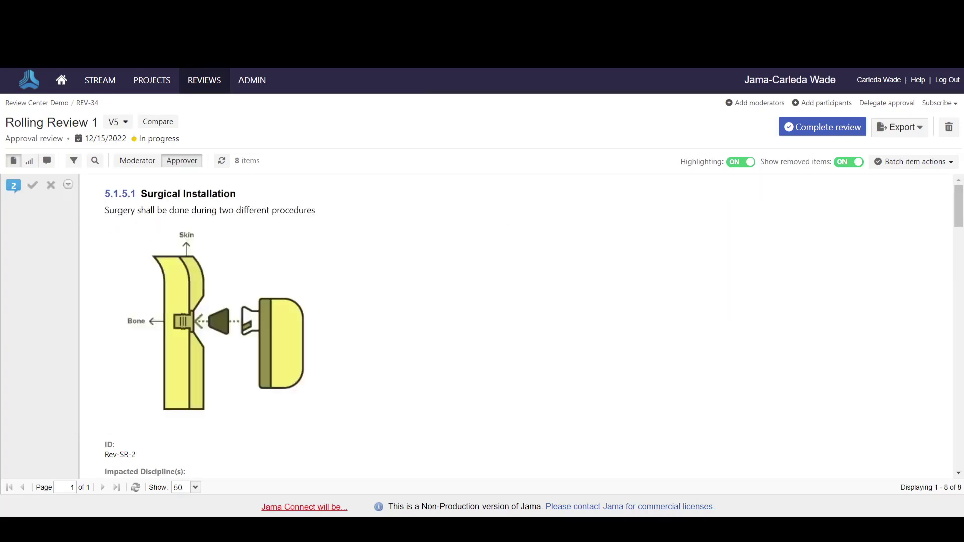
# Step: Approve Surgical Installation (Rev-SR-2) and move down to the Durability requirement
pyautogui.moveTo(961, 212)
pyautogui.mouseDown()
pyautogui.moveTo(960, 309)
pyautogui.moveTo(953, 195)
pyautogui.mouseUp()
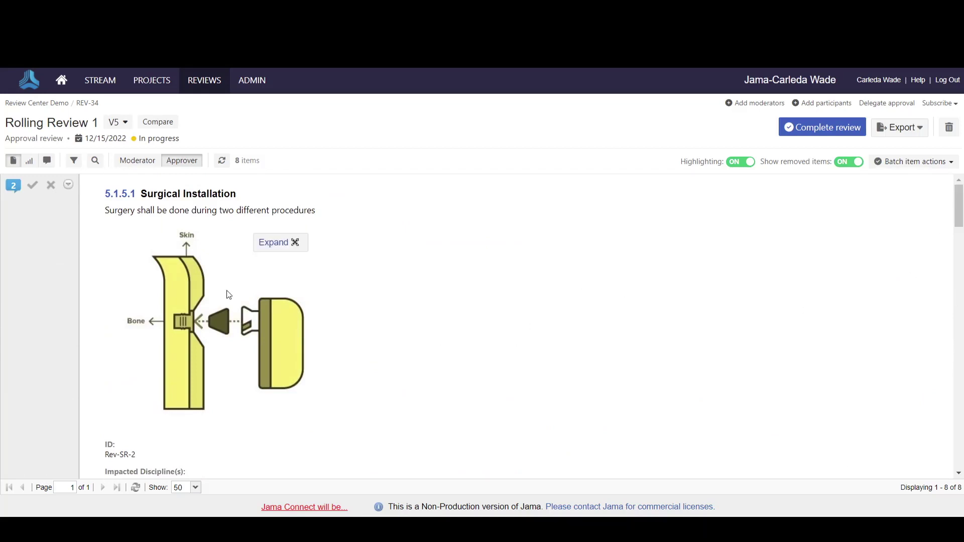
pyautogui.click(34, 191)
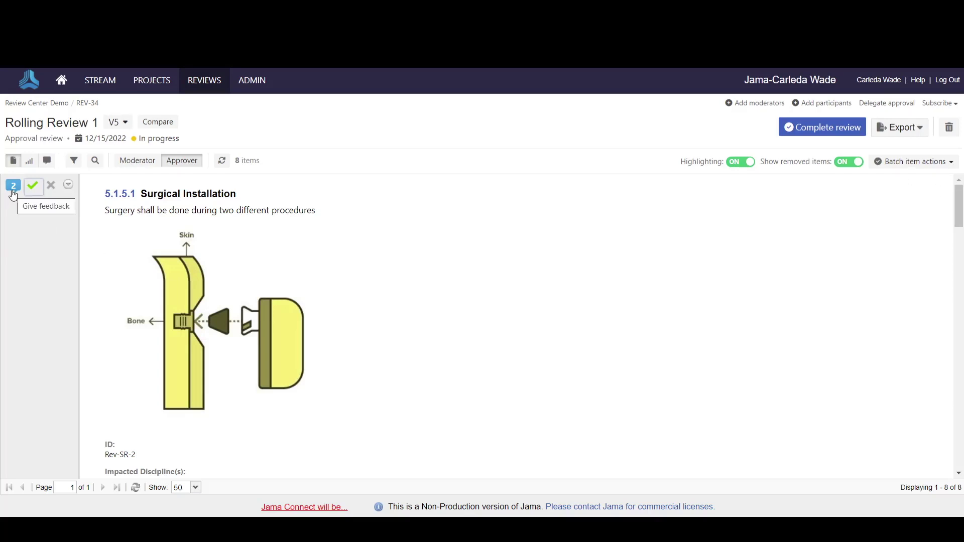
pyautogui.click(68, 185)
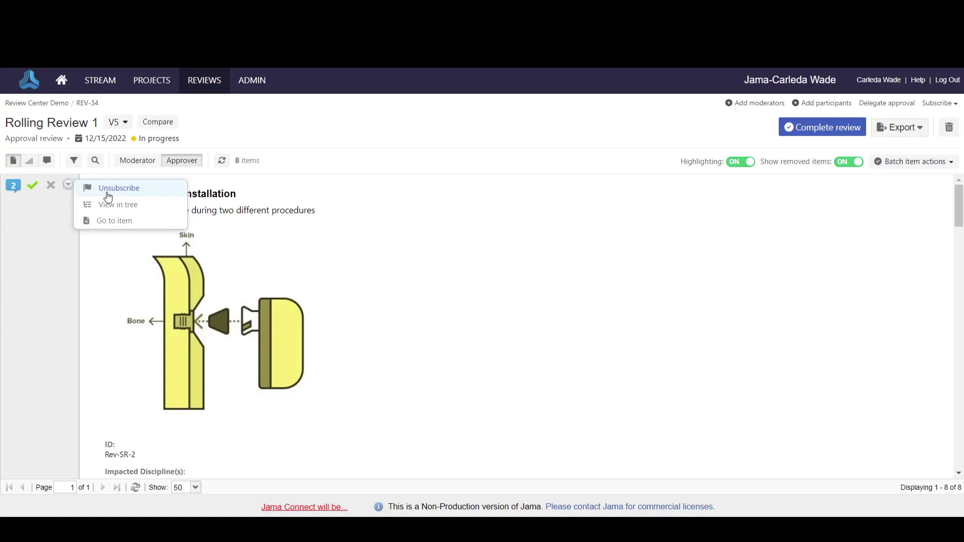
pyautogui.click(35, 237)
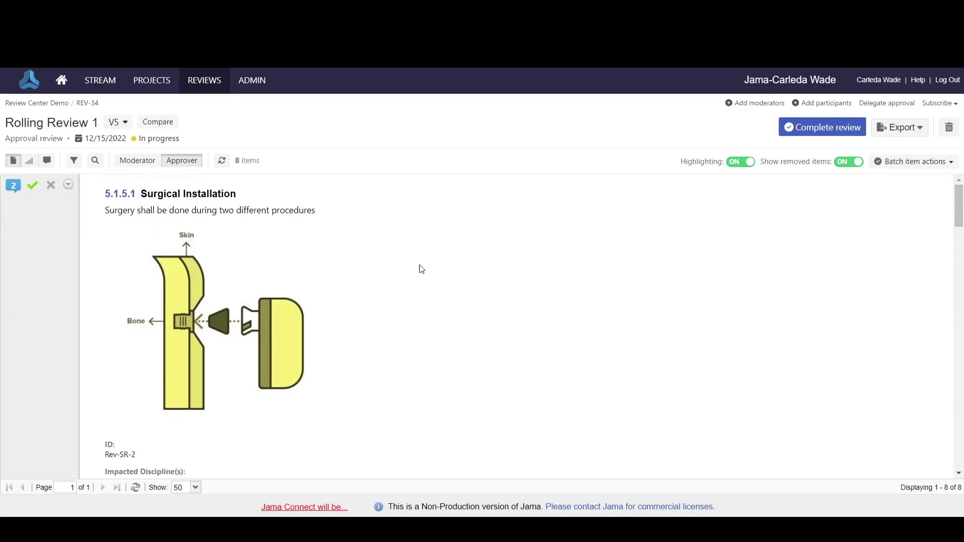
pyautogui.moveTo(958, 206); pyautogui.dragTo(960, 267)
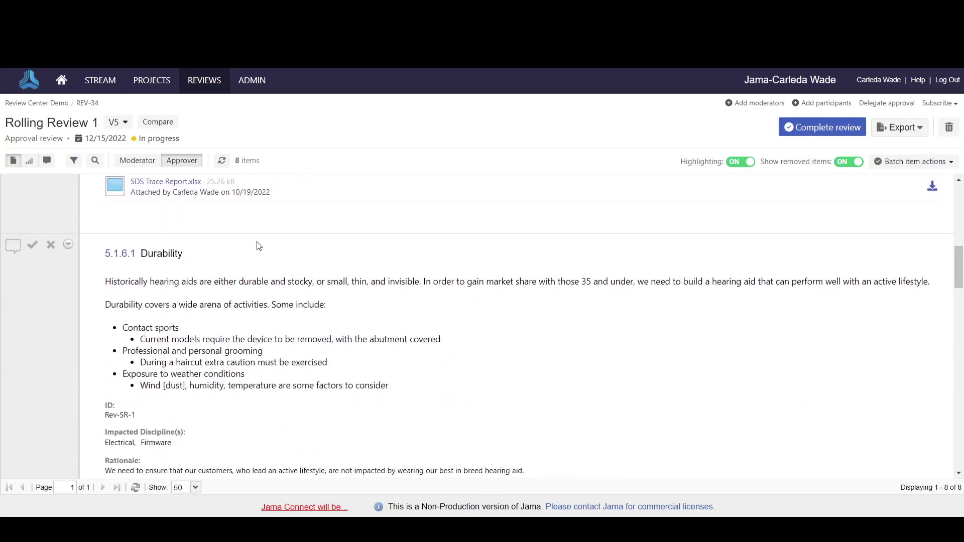
pyautogui.click(178, 258)
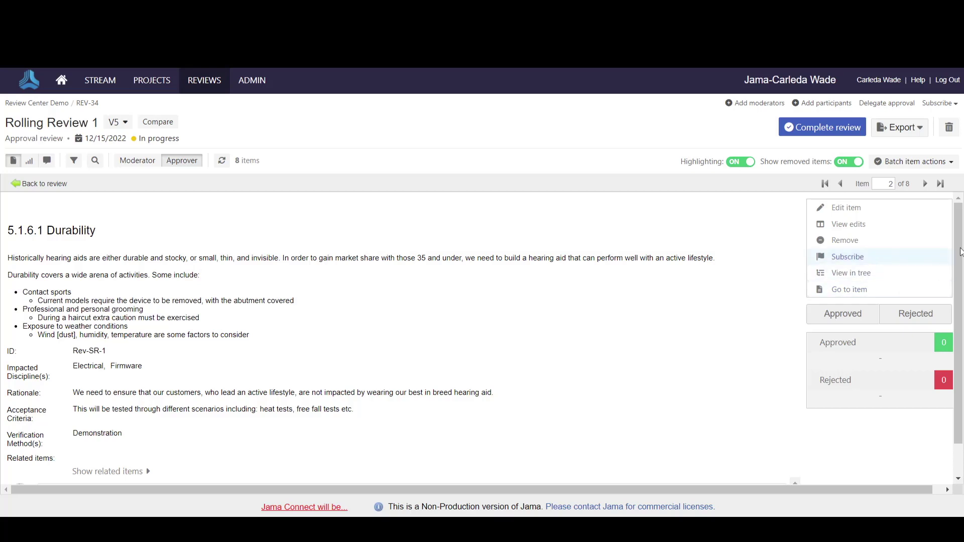
pyautogui.scroll(-1, 894, 321)
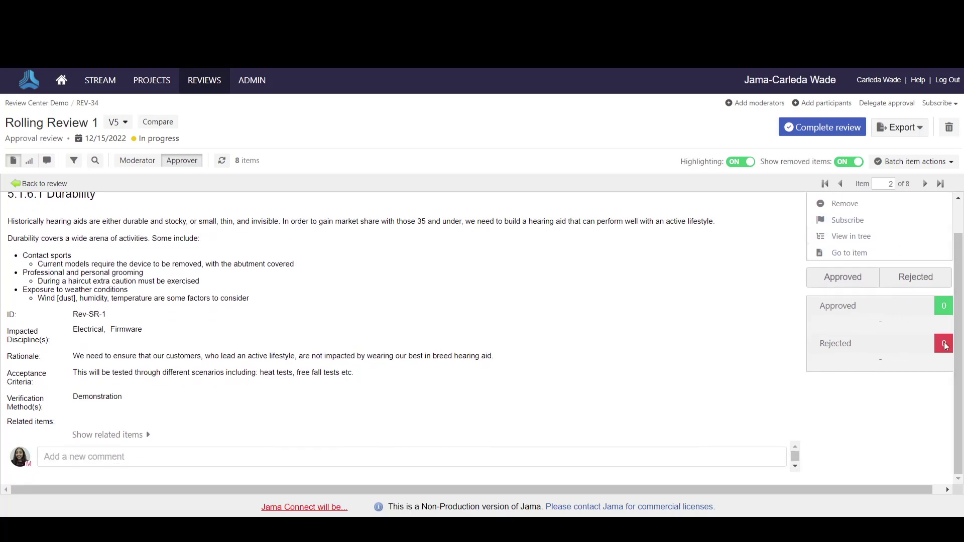
pyautogui.scroll(1, 962, 345)
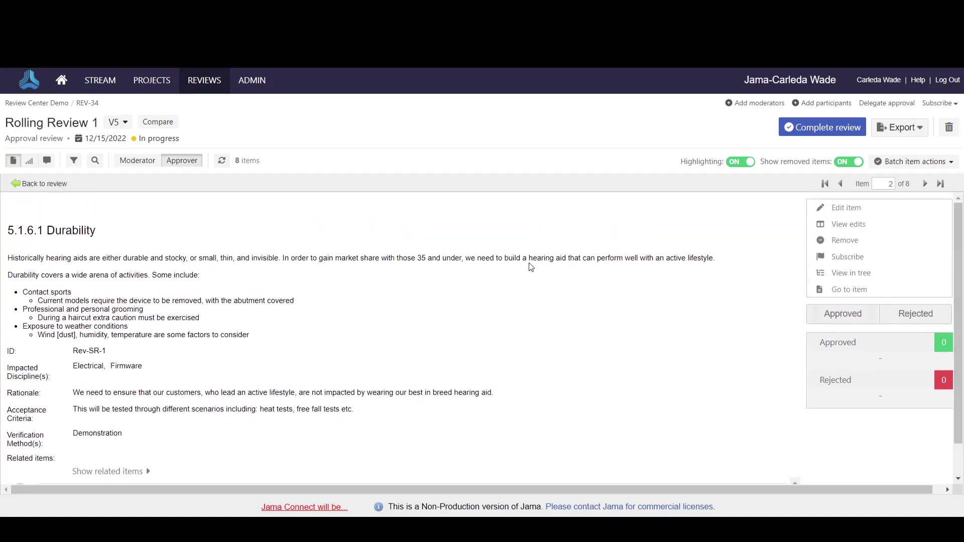
pyautogui.click(9, 184)
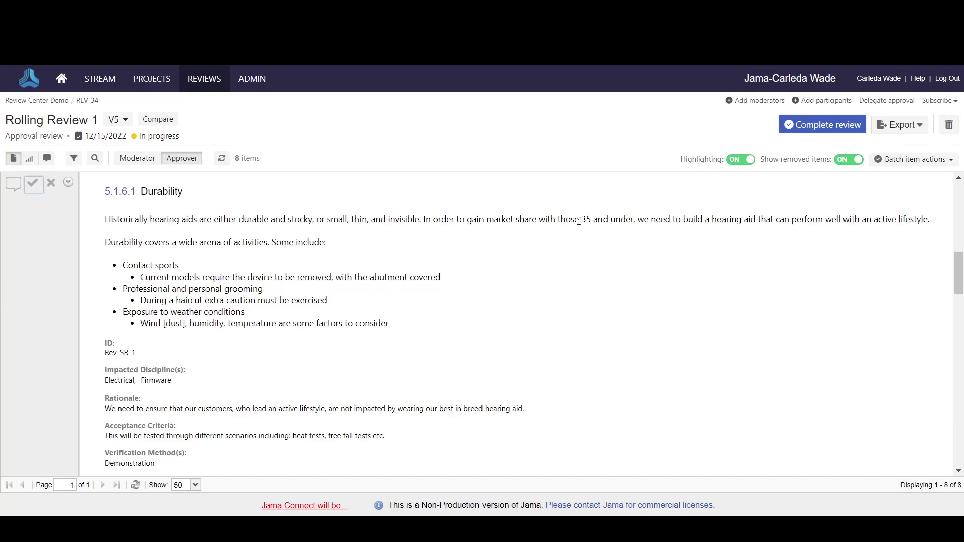
# Step: On Durability, propose replacing "35 and under," with "40 and under"
pyautogui.moveTo(583, 219); pyautogui.dragTo(634, 221)
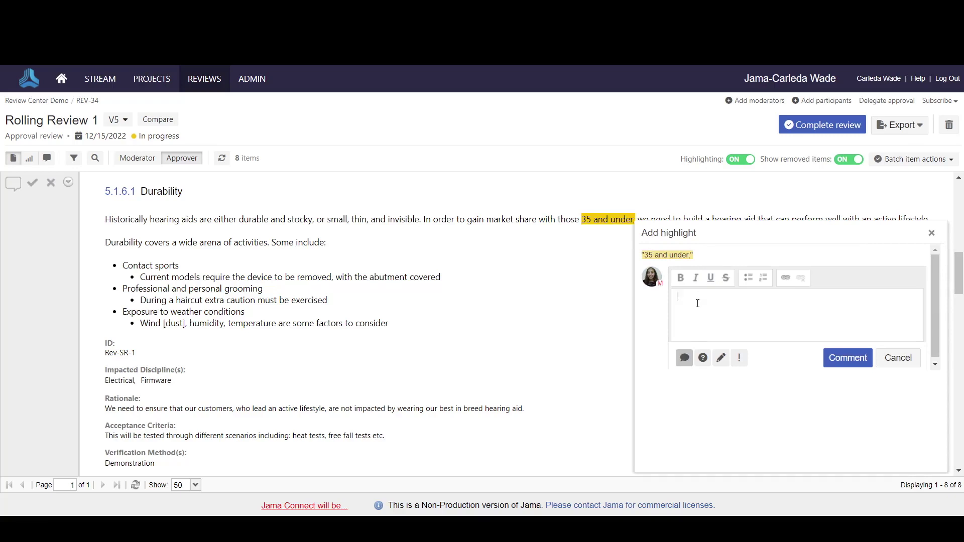
pyautogui.write('40 and under')
pyautogui.click(720, 360)
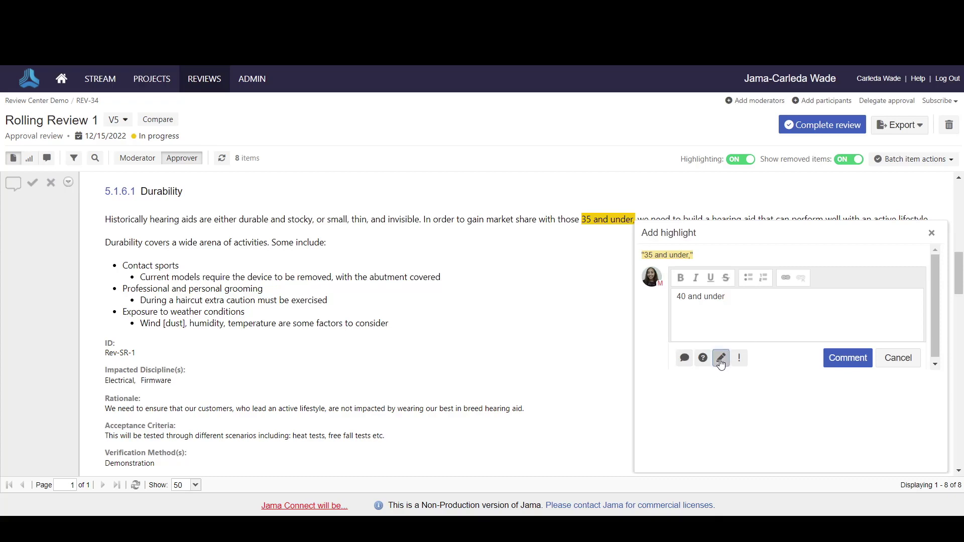
pyautogui.click(845, 359)
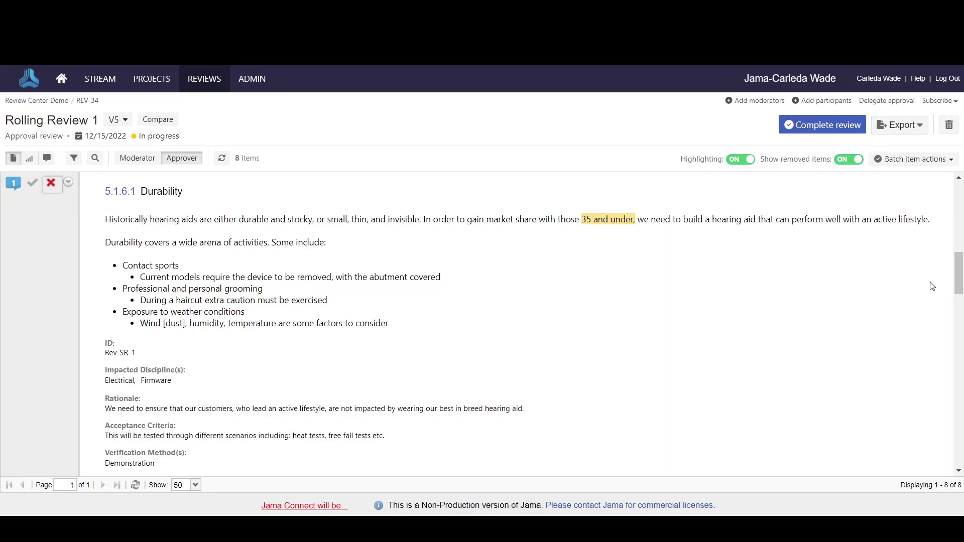
pyautogui.moveTo(959, 277); pyautogui.dragTo(960, 316)
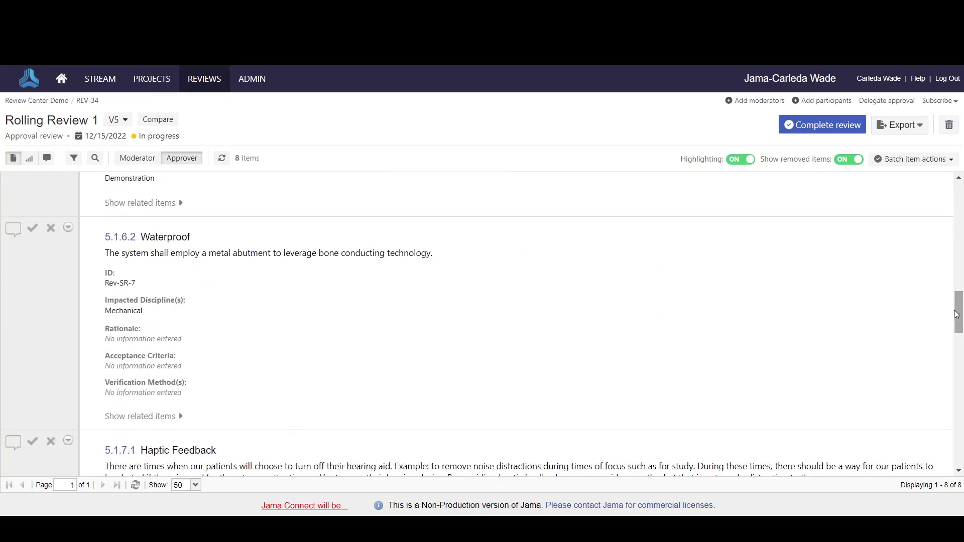
# Step: Scroll the review list to the Waterproof requirement (Rev-SR-7)
pyautogui.scroll(5, 32, 438)
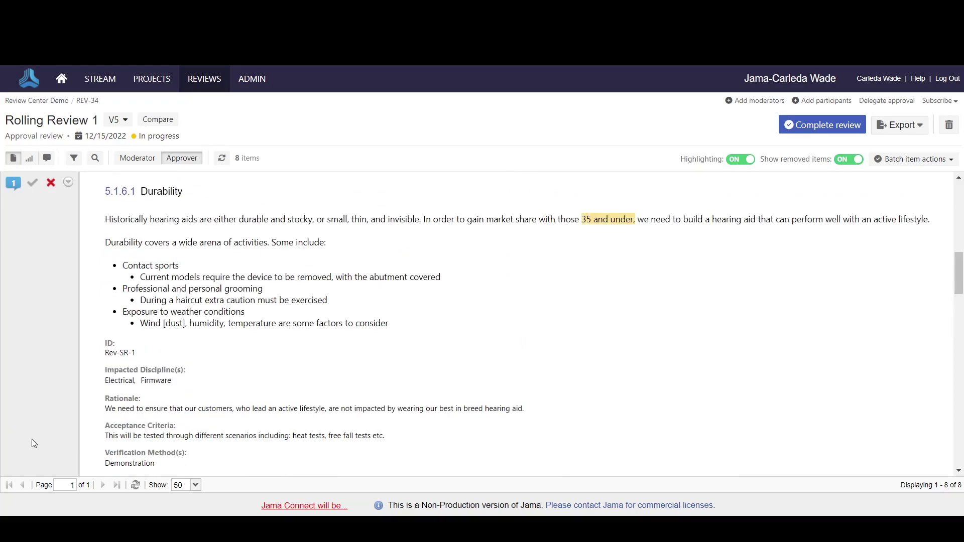
pyautogui.moveTo(955, 273); pyautogui.dragTo(952, 354)
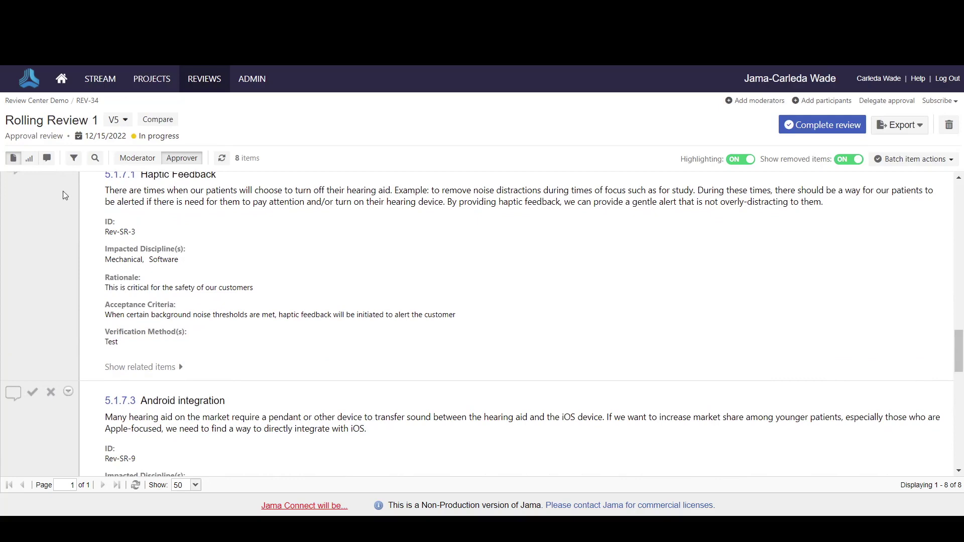
pyautogui.scroll(4, 344, 108)
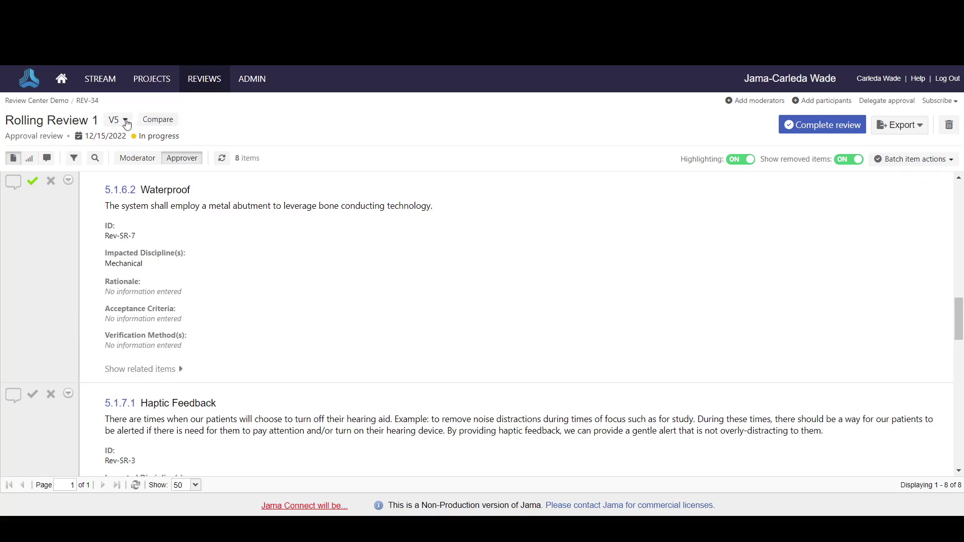
# Step: Compare review version V5 against V1 to mark up the text changes
pyautogui.click(126, 122)
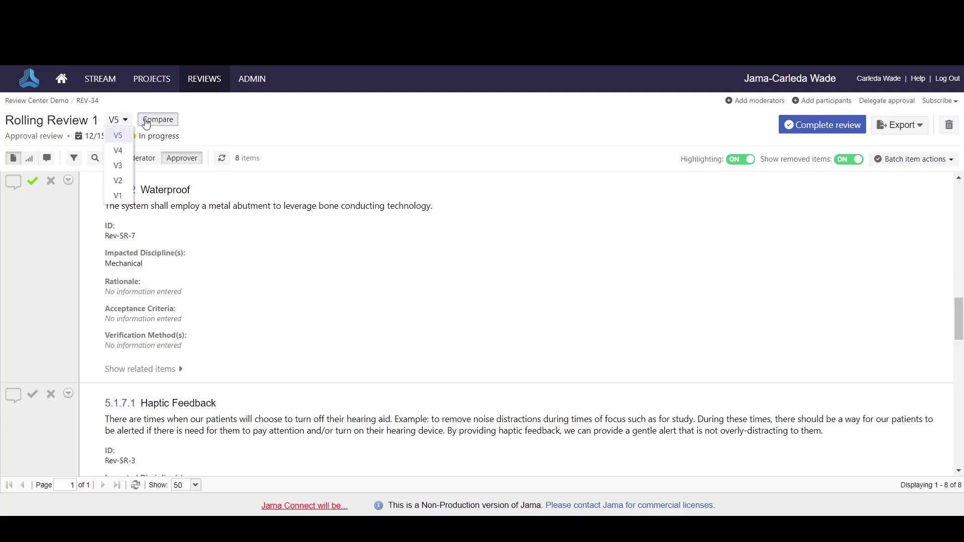
pyautogui.click(146, 123)
pyautogui.click(197, 123)
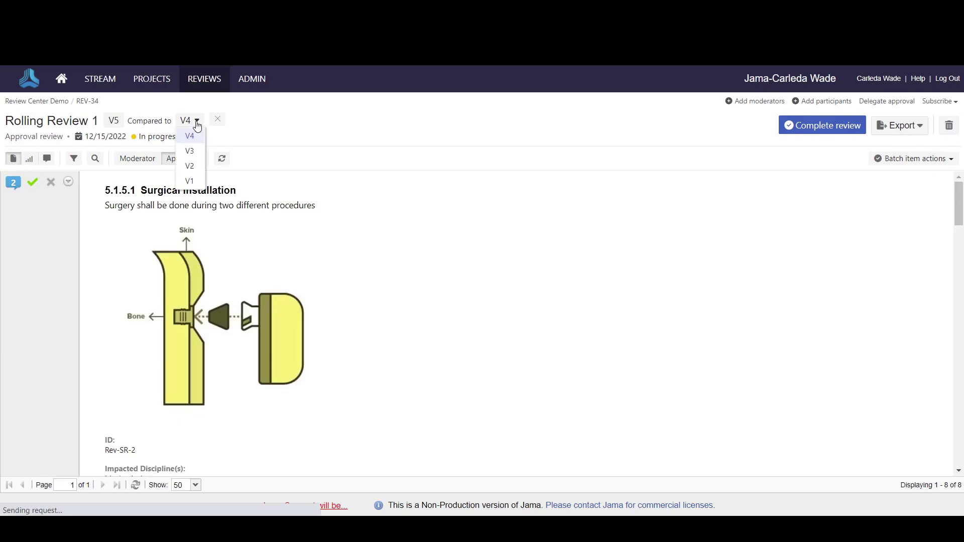
pyautogui.click(198, 182)
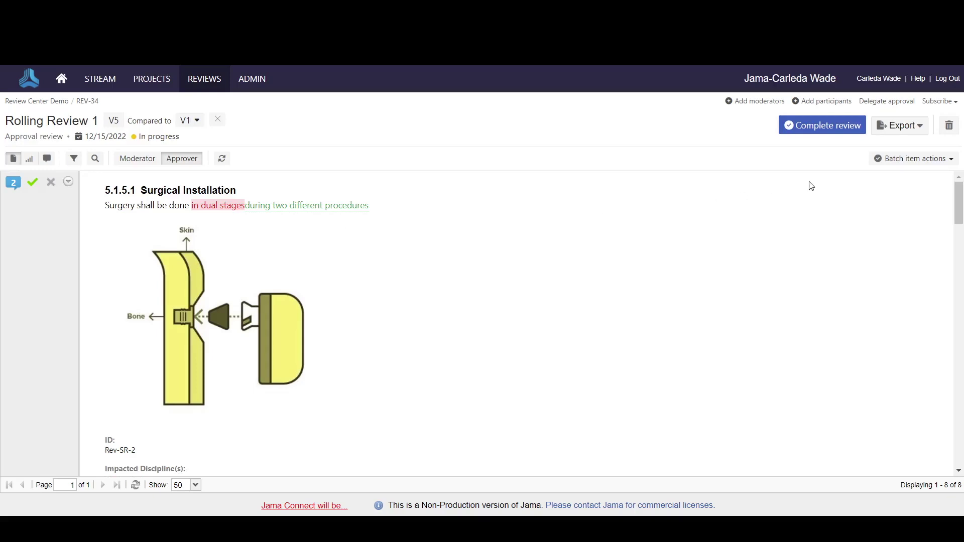
# Step: Approve Haptic Feedback, Android integration, Identification, Background and Overview, and 5.5.1.3.1
pyautogui.moveTo(959, 200); pyautogui.dragTo(960, 261)
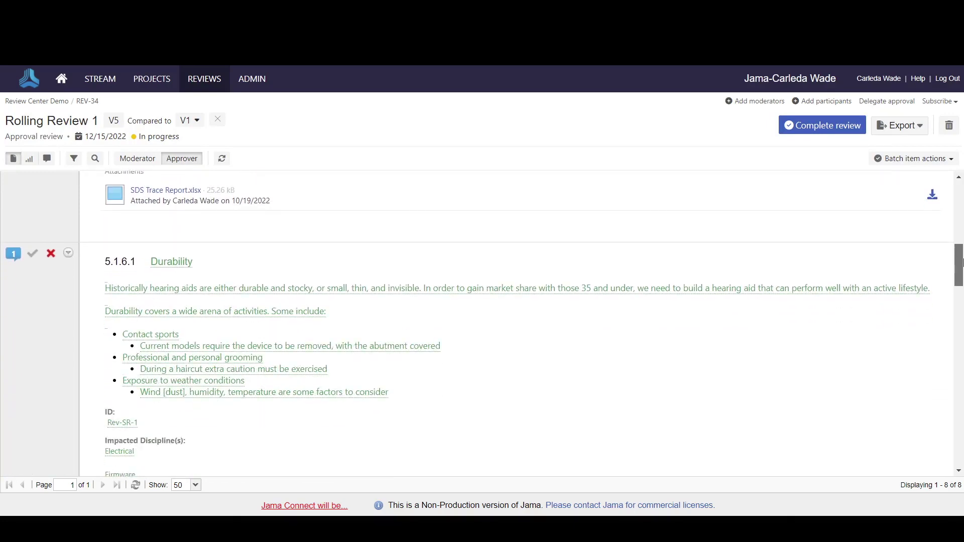
pyautogui.moveTo(961, 261); pyautogui.dragTo(960, 296)
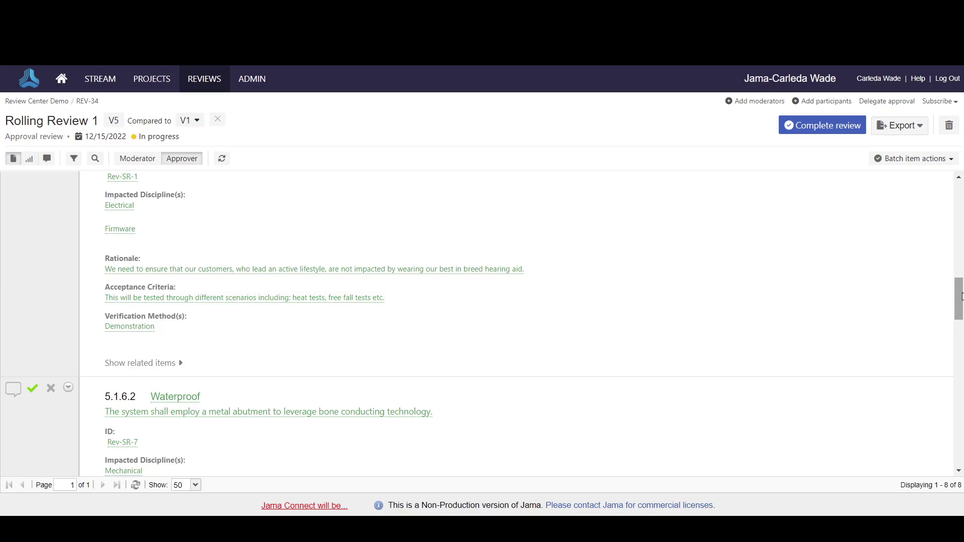
pyautogui.moveTo(961, 296); pyautogui.dragTo(961, 311)
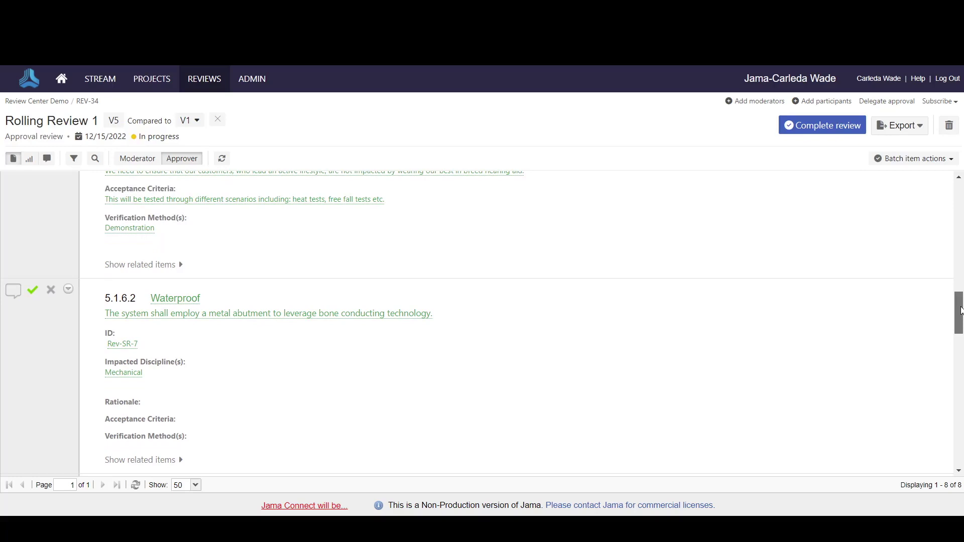
pyautogui.scroll(-4, 127, 229)
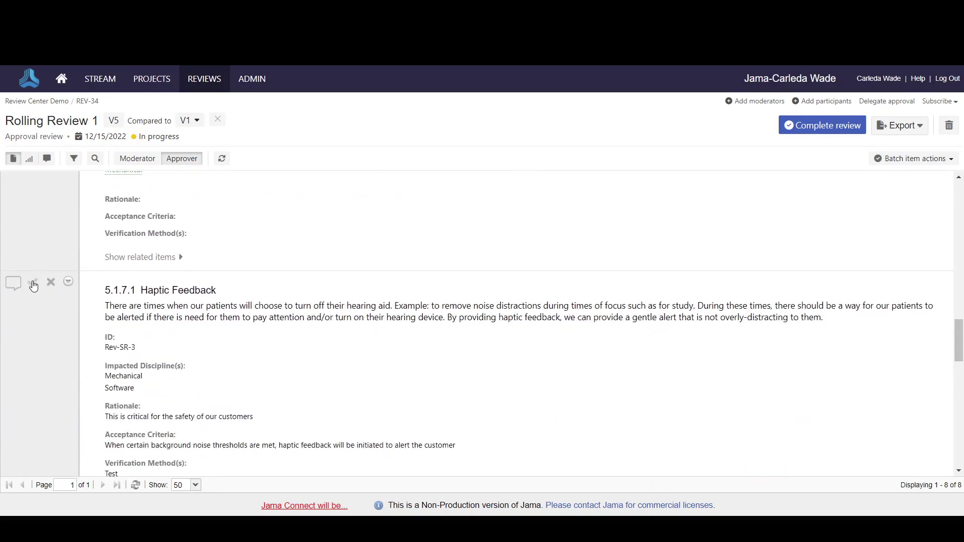
pyautogui.click(33, 283)
pyautogui.moveTo(959, 332); pyautogui.dragTo(959, 373)
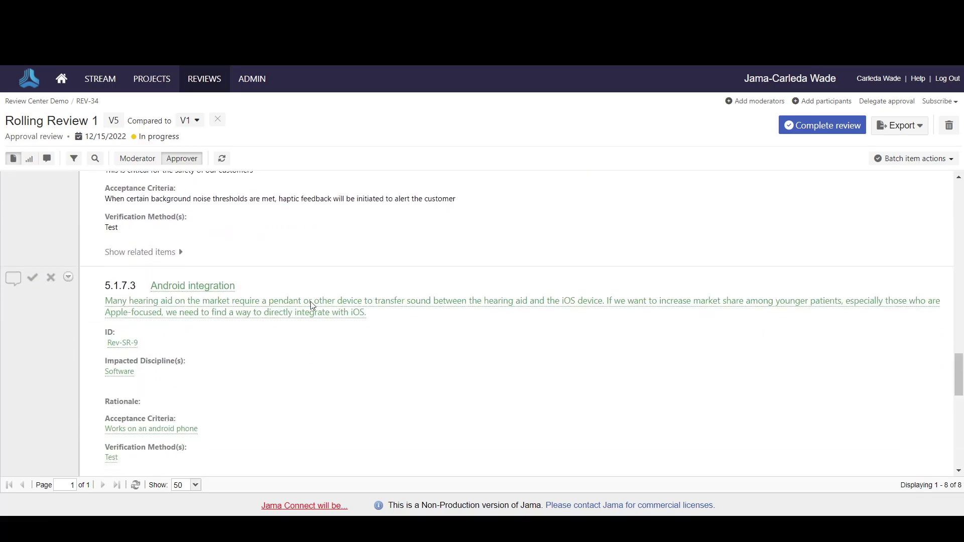
pyautogui.click(33, 281)
pyautogui.moveTo(959, 373); pyautogui.dragTo(959, 414)
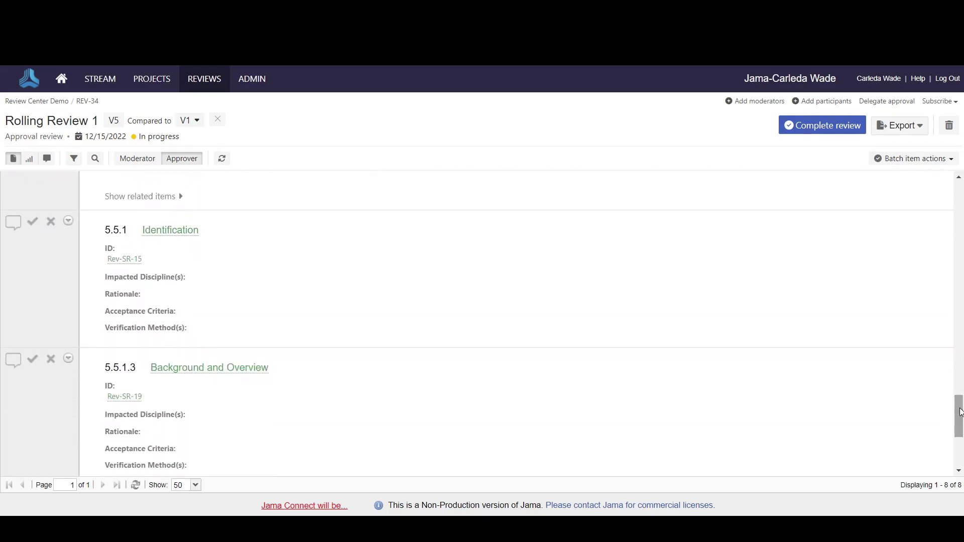
pyautogui.click(32, 227)
pyautogui.click(34, 359)
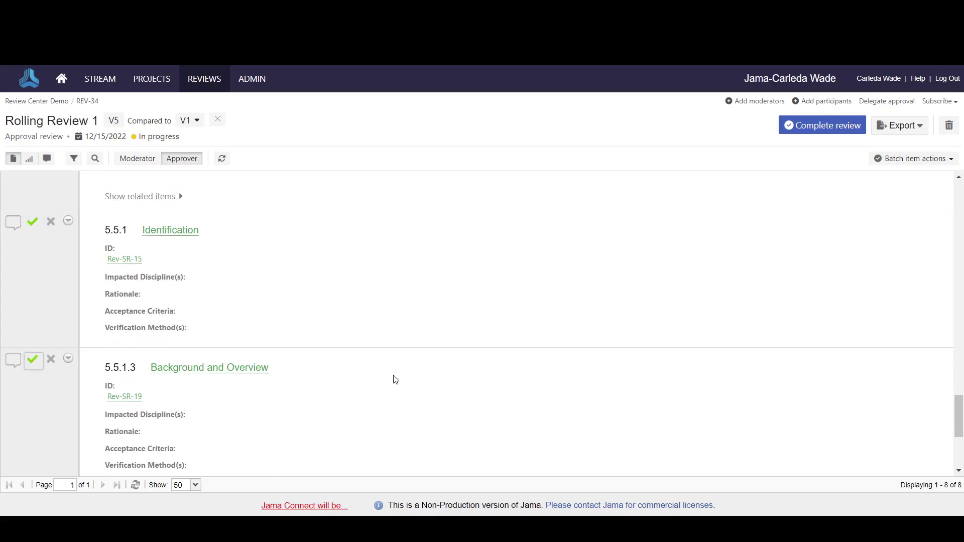
pyautogui.moveTo(960, 401); pyautogui.dragTo(960, 434)
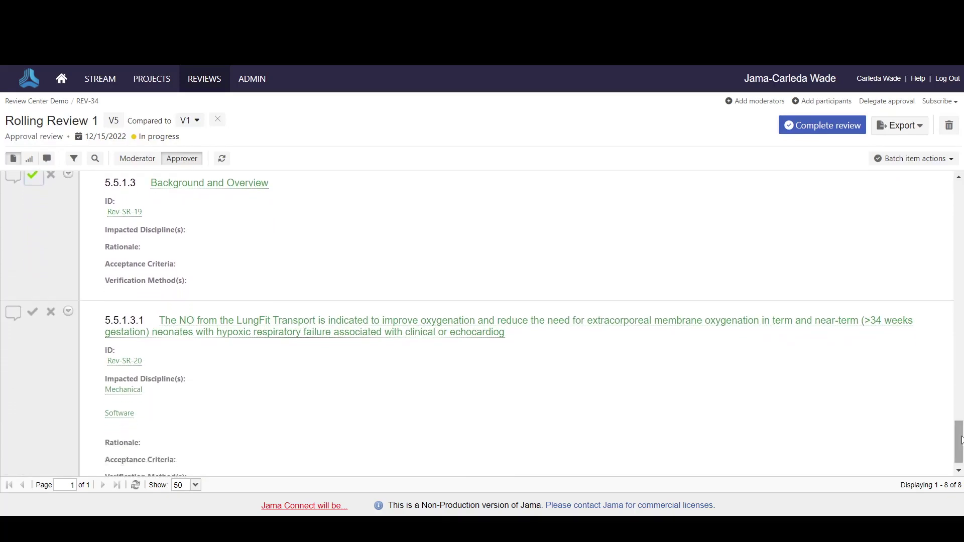
pyautogui.click(32, 316)
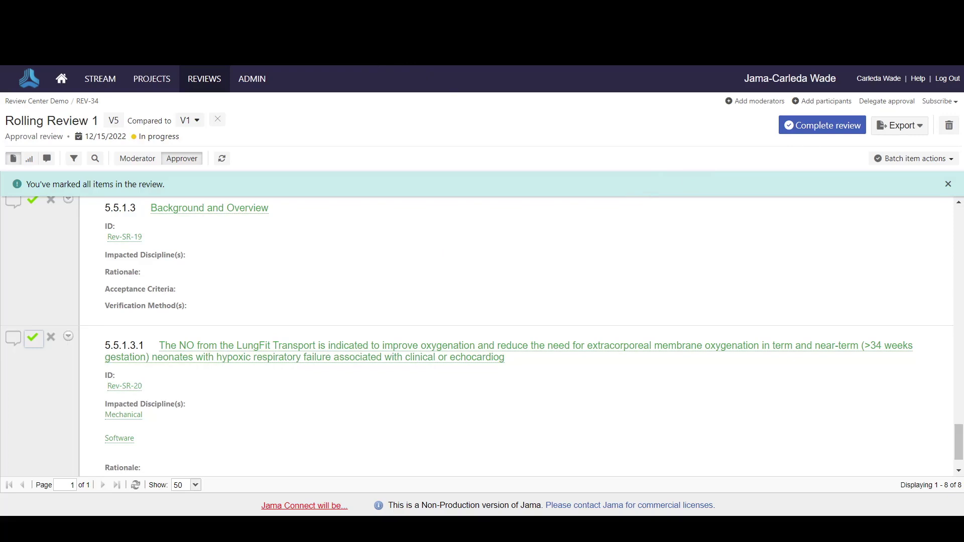
# Step: Complete the review and request a new revision, moving it to V6
pyautogui.click(814, 133)
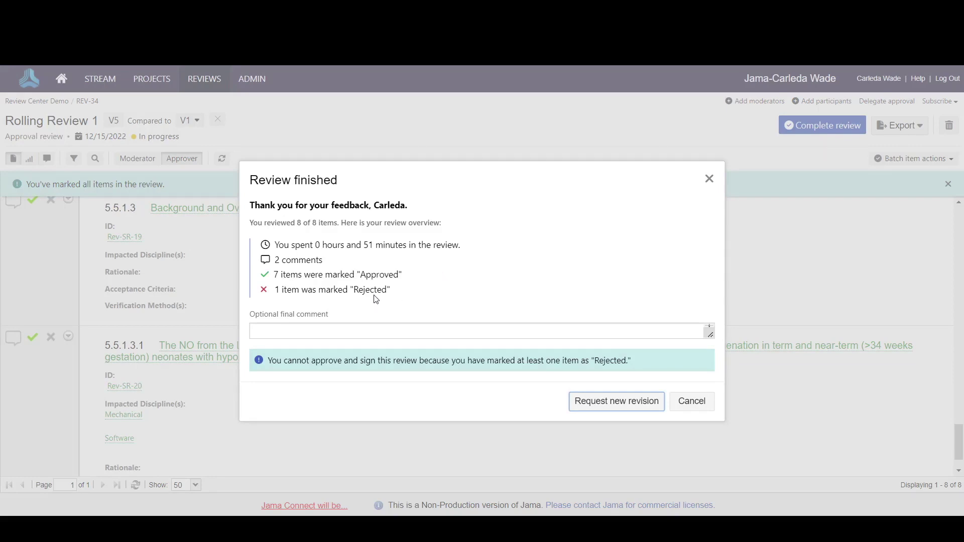
pyautogui.click(604, 402)
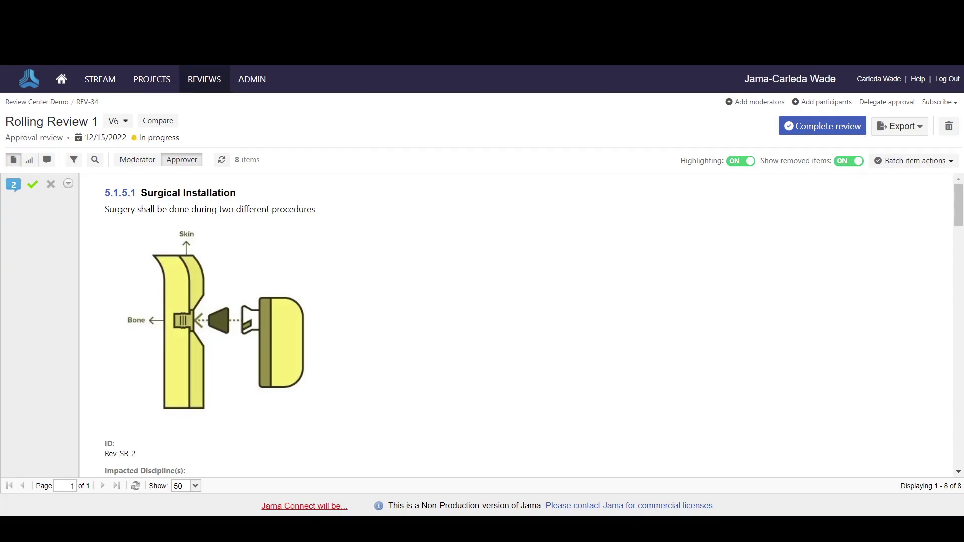
# Step: Filter the review to items needing review and updated since V5
pyautogui.click(75, 161)
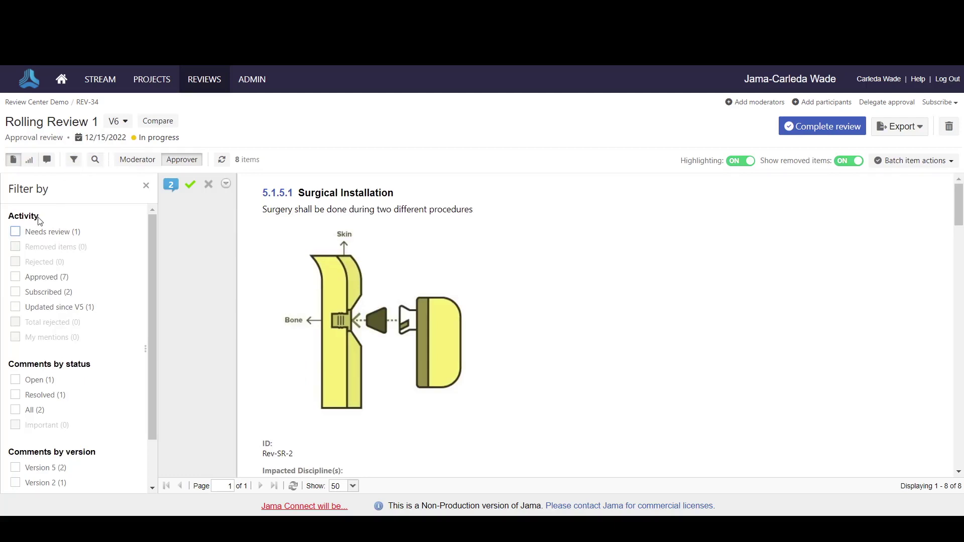
pyautogui.click(15, 234)
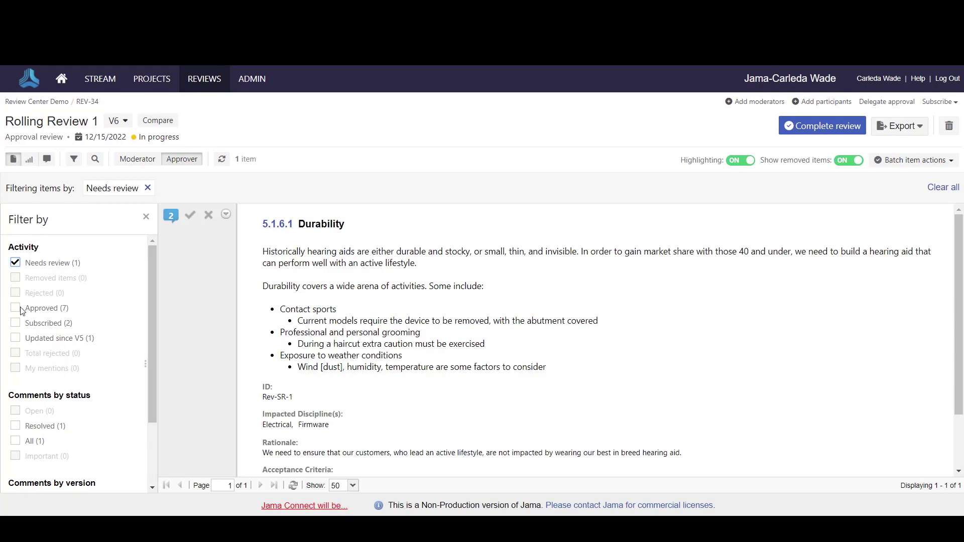
pyautogui.click(16, 337)
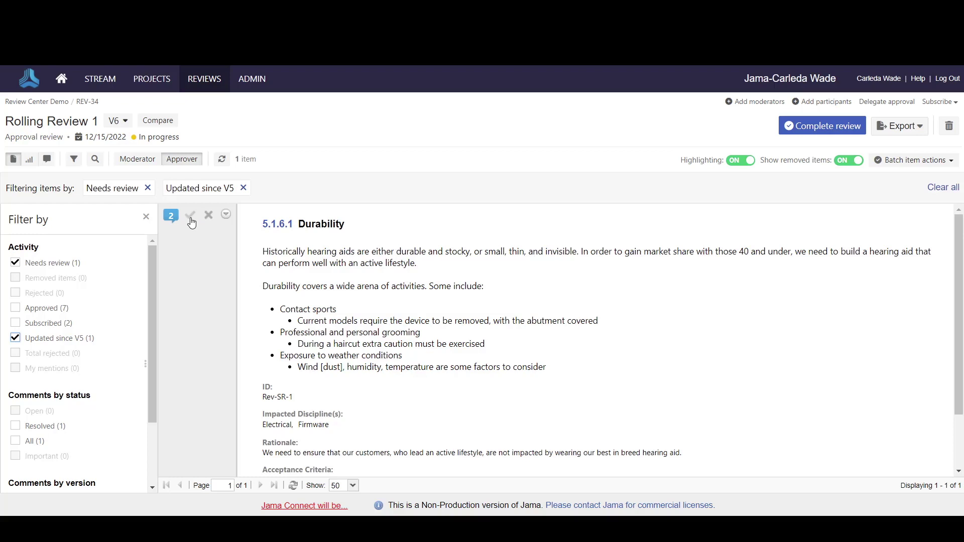
# Step: Check the Durability comments, then approve Durability (Rev-SR-1)
pyautogui.click(172, 216)
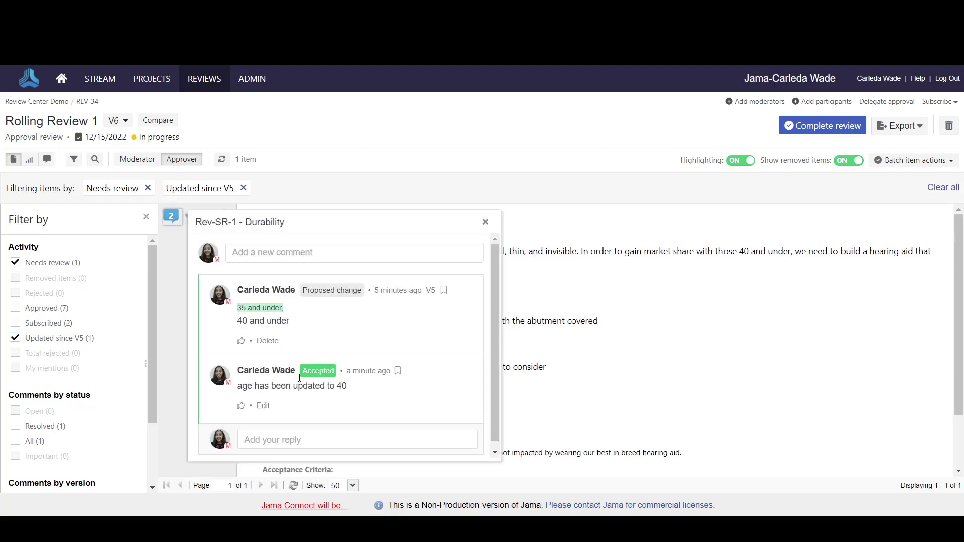
pyautogui.click(485, 222)
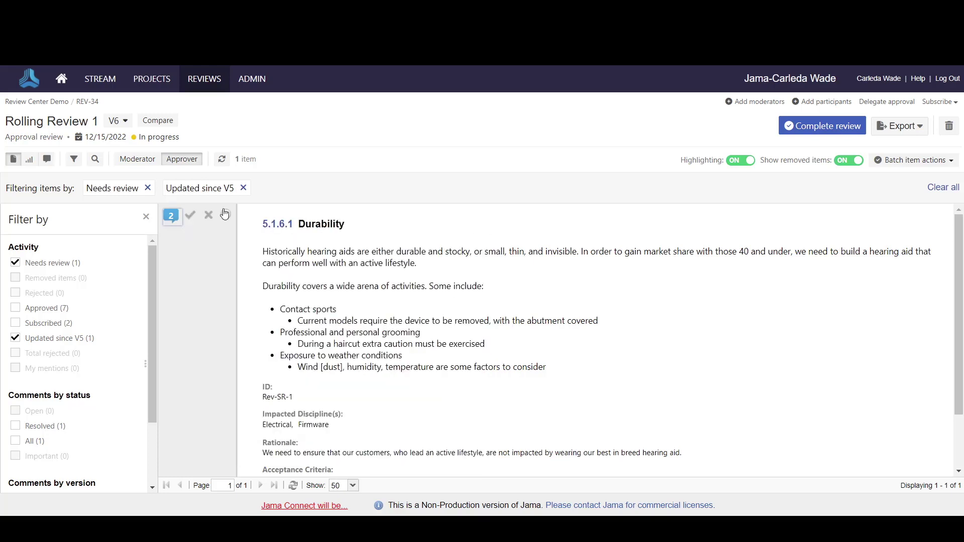
pyautogui.click(191, 218)
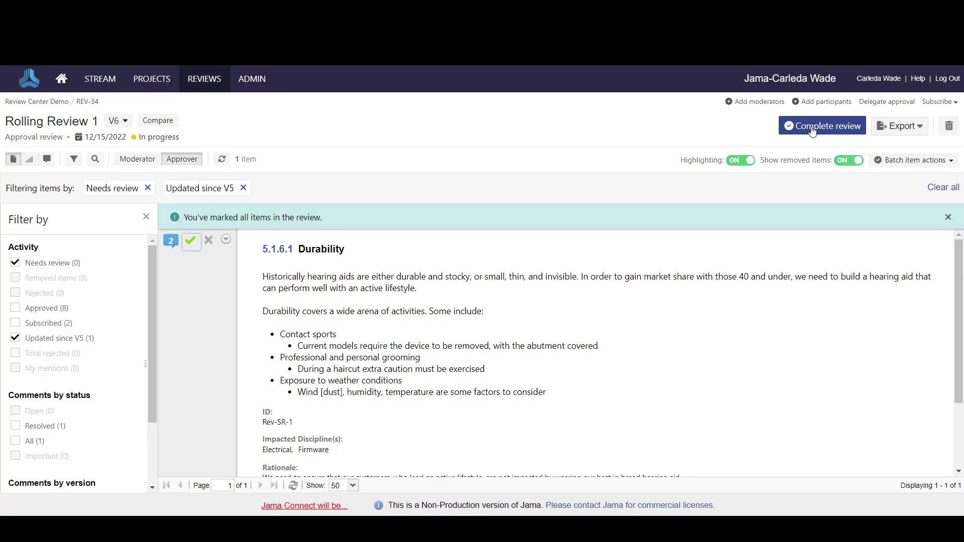
# Step: Complete Rolling Review 1 with an electronic approve-and-sign, then show its feedback comments
pyautogui.click(812, 131)
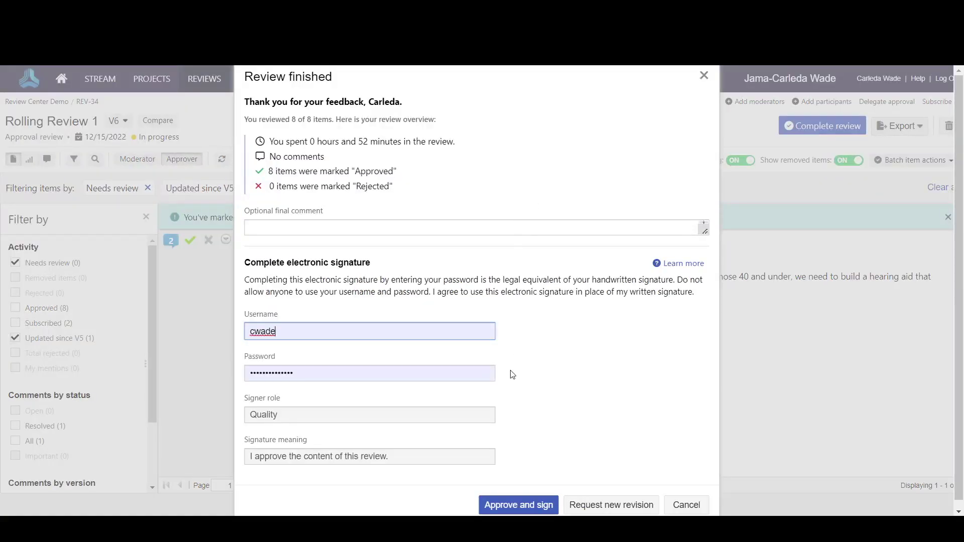
pyautogui.click(526, 509)
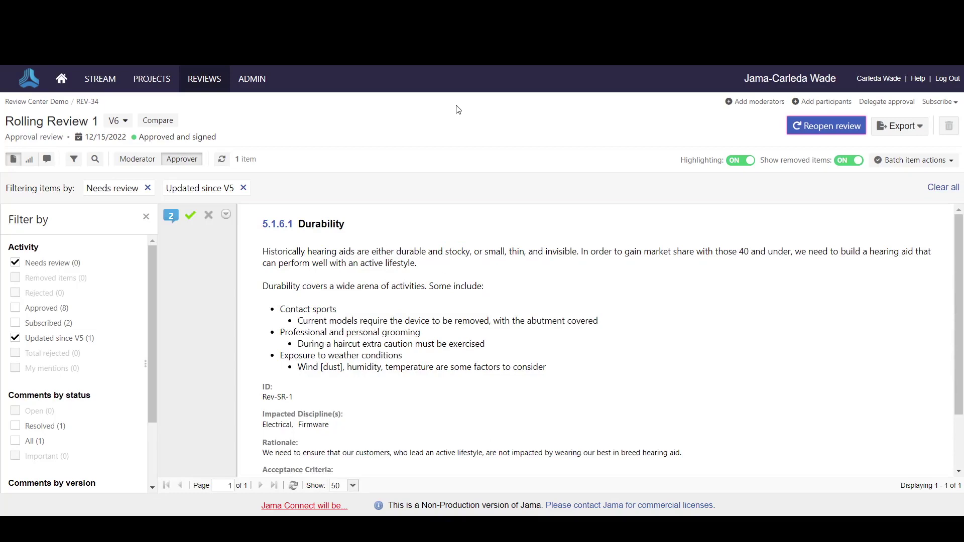
pyautogui.click(47, 159)
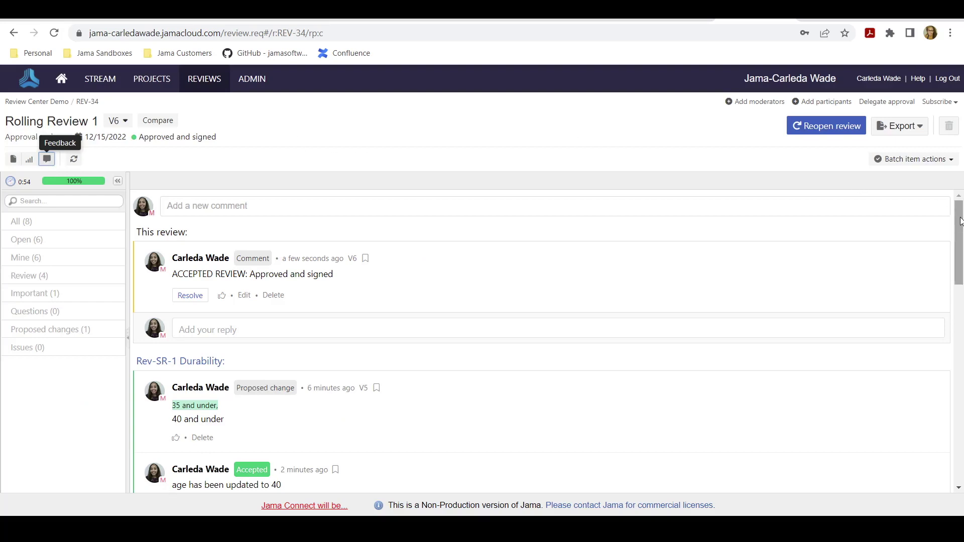
pyautogui.moveTo(960, 221); pyautogui.dragTo(962, 339)
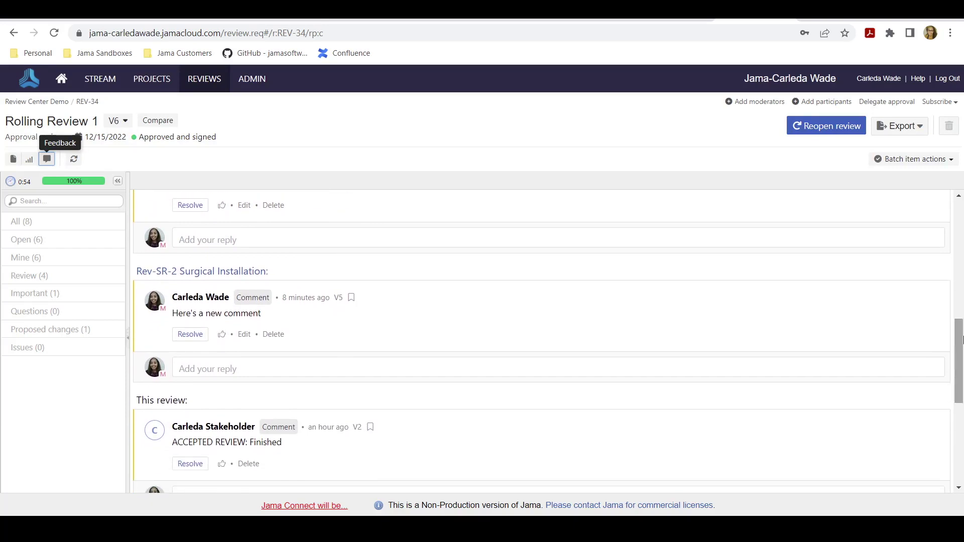